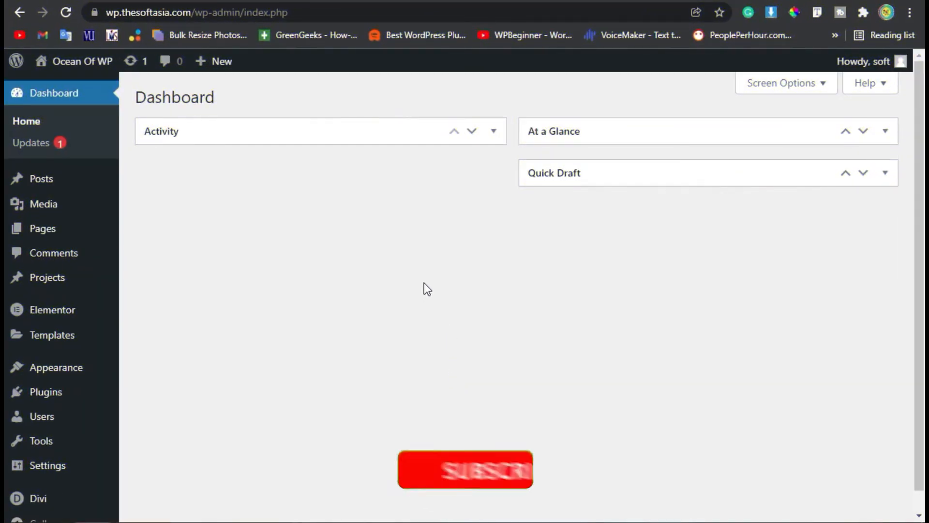
# Search the plugin directory for DiviTorque, then install and activate the plugin.
pyautogui.moveTo(46, 392)
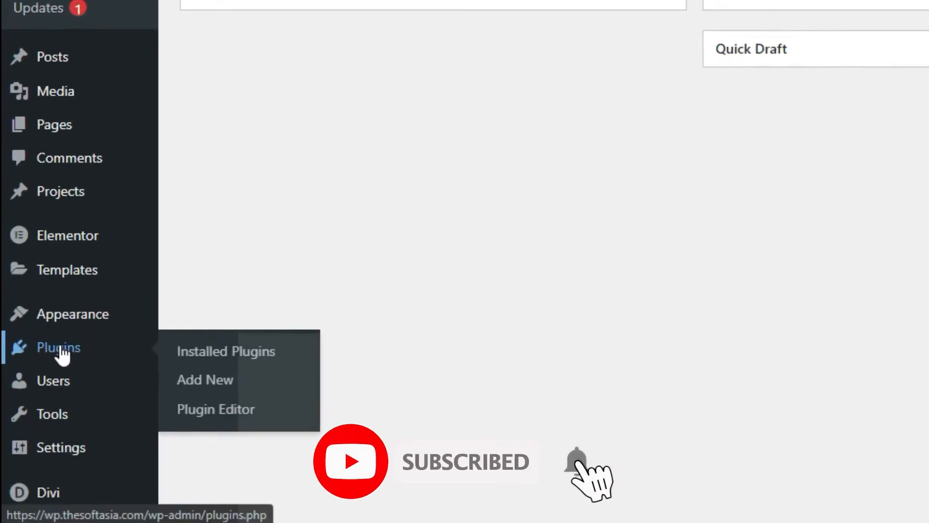
pyautogui.click(315, 379)
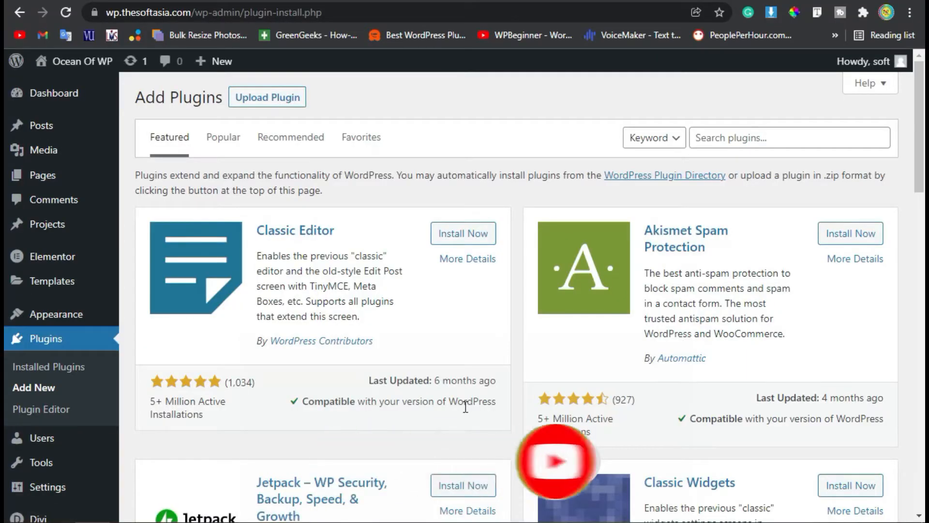
pyautogui.click(800, 138)
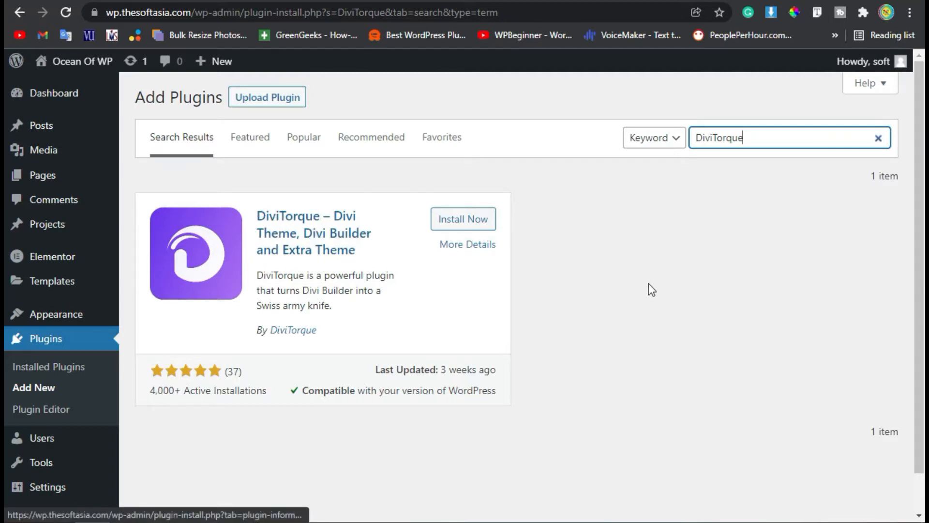
pyautogui.click(461, 216)
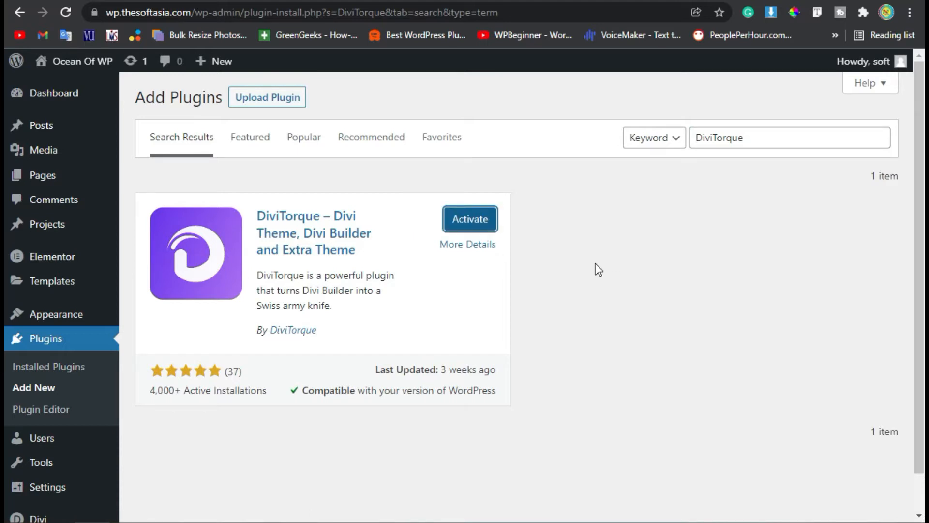
pyautogui.click(481, 223)
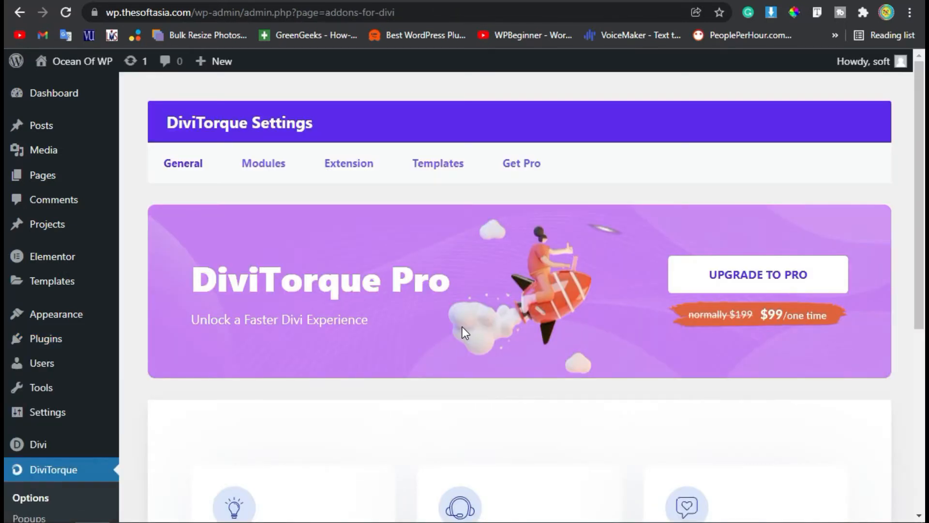
pyautogui.scroll(-4, 463, 327)
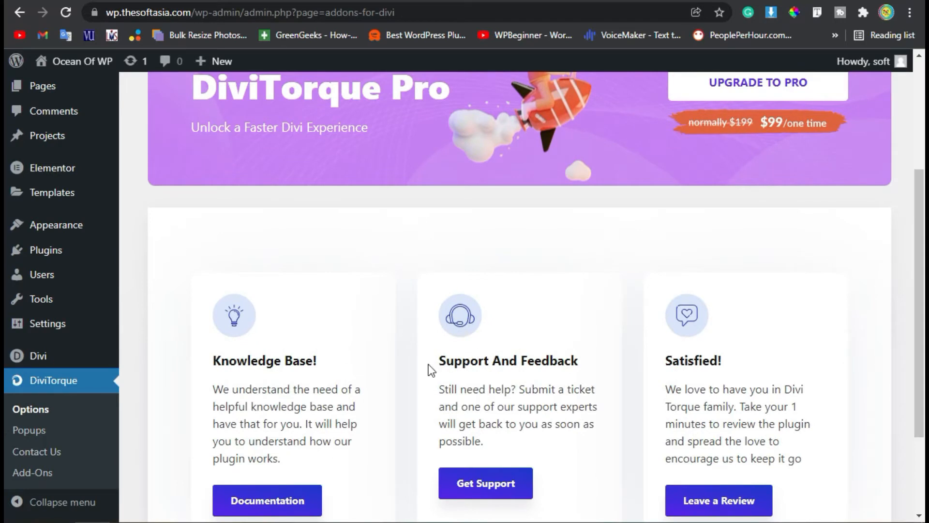
pyautogui.scroll(-3, 428, 364)
pyautogui.scroll(6, 413, 376)
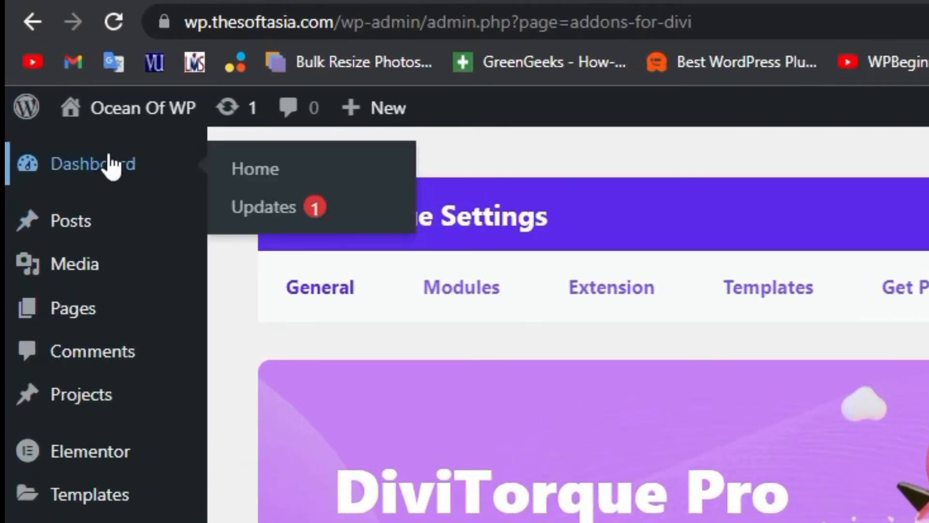
# Create a new post titled "News Ticker" and start building it from scratch with Divi Builder.
pyautogui.click(62, 92)
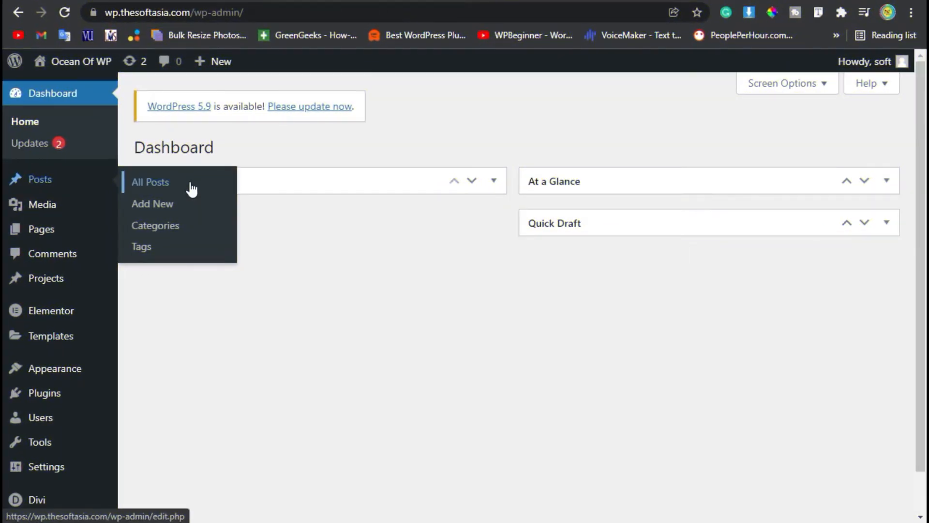
pyautogui.click(186, 203)
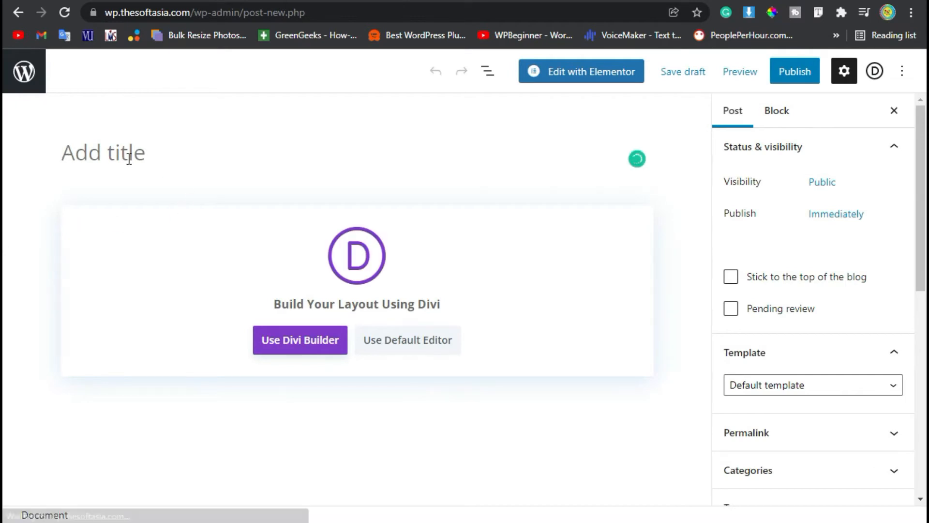
pyautogui.write('New')
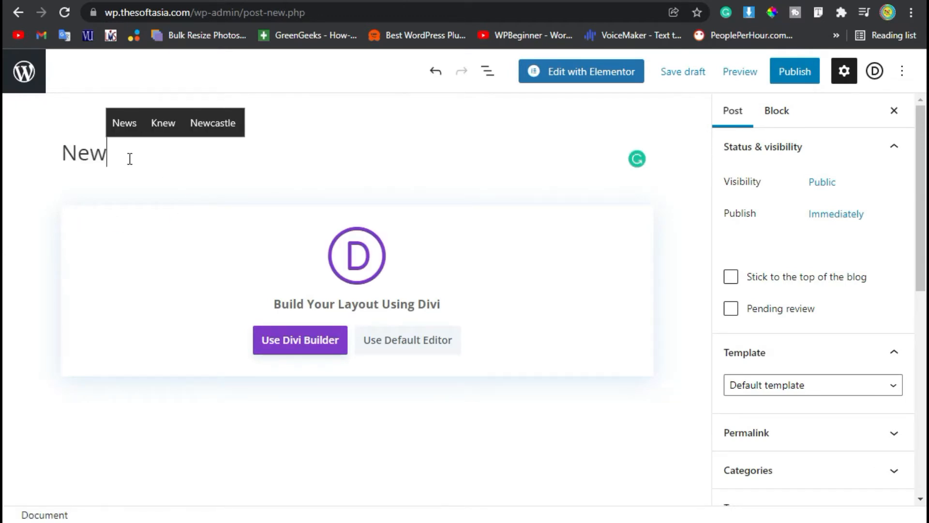
pyautogui.write('s Ticker')
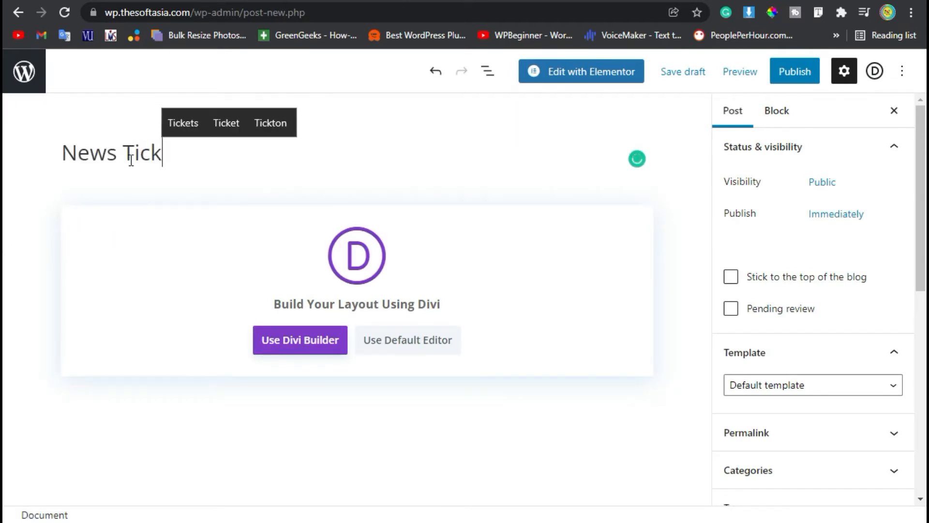
pyautogui.click(311, 343)
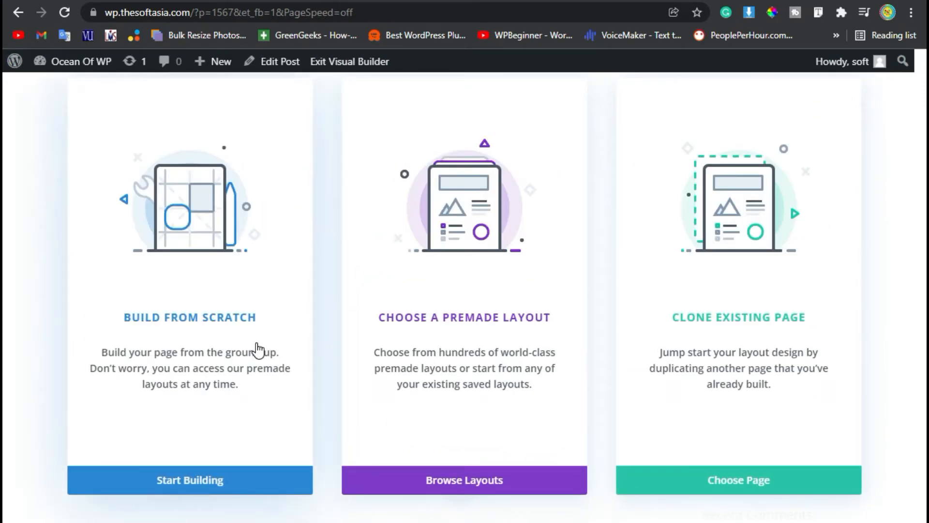
pyautogui.click(216, 479)
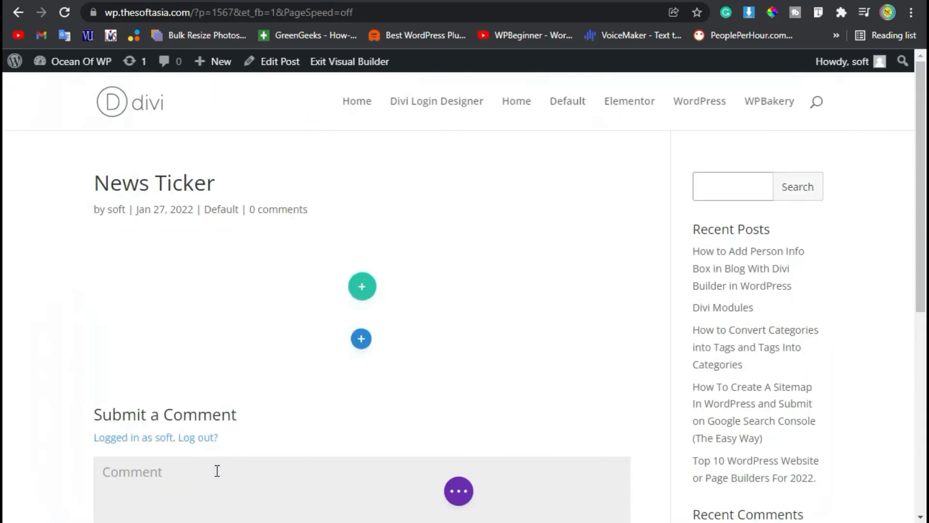
# Insert a Torque News Ticker module into the empty row of the post.
pyautogui.click(271, 390)
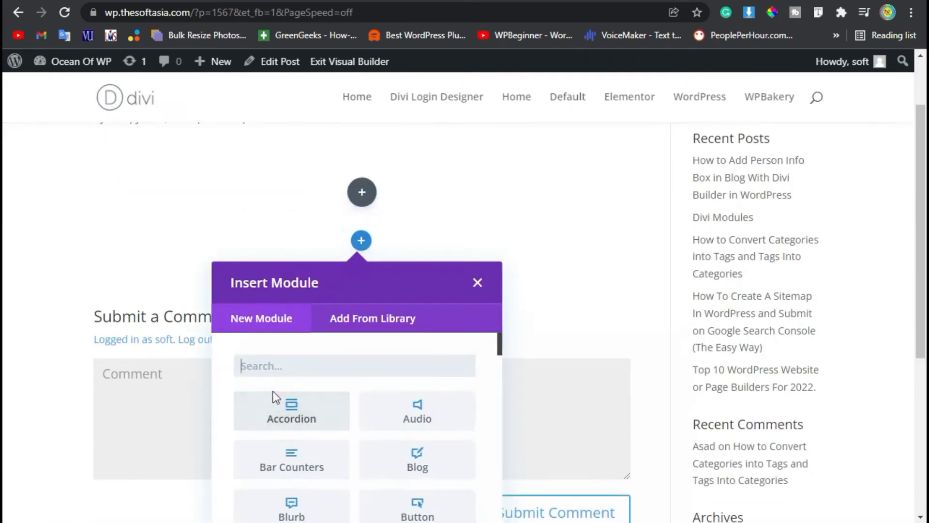
pyautogui.scroll(-10, 301, 338)
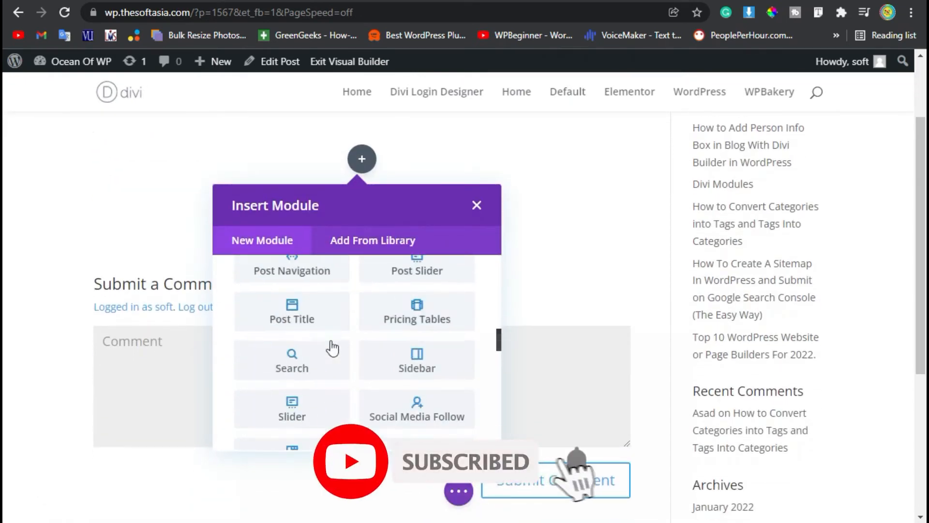
pyautogui.scroll(-10, 332, 347)
pyautogui.scroll(4, 332, 345)
pyautogui.scroll(5, 239, 357)
pyautogui.scroll(-3, 292, 361)
pyautogui.scroll(-3, 433, 361)
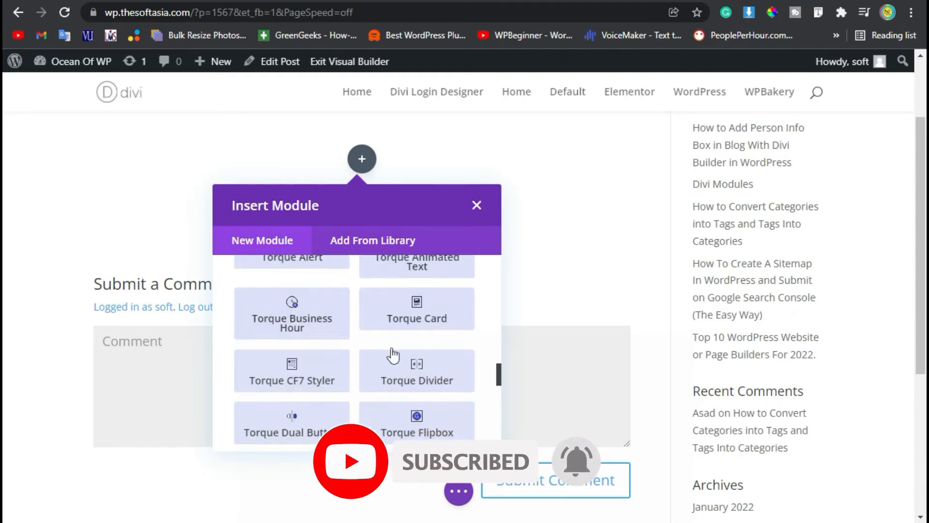
pyautogui.scroll(-9, 376, 350)
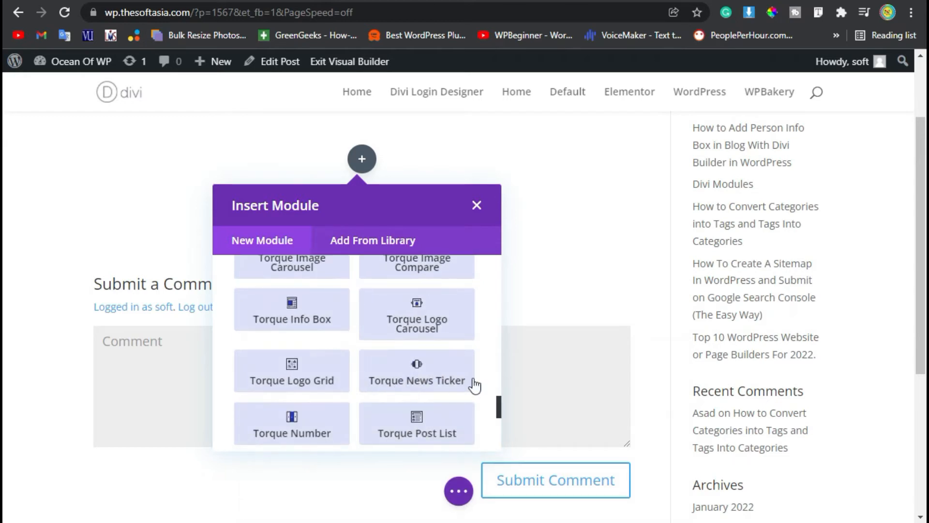
pyautogui.click(407, 379)
# Set the news ticker's title text to "Recent Posts".
pyautogui.scroll(-2, 692, 261)
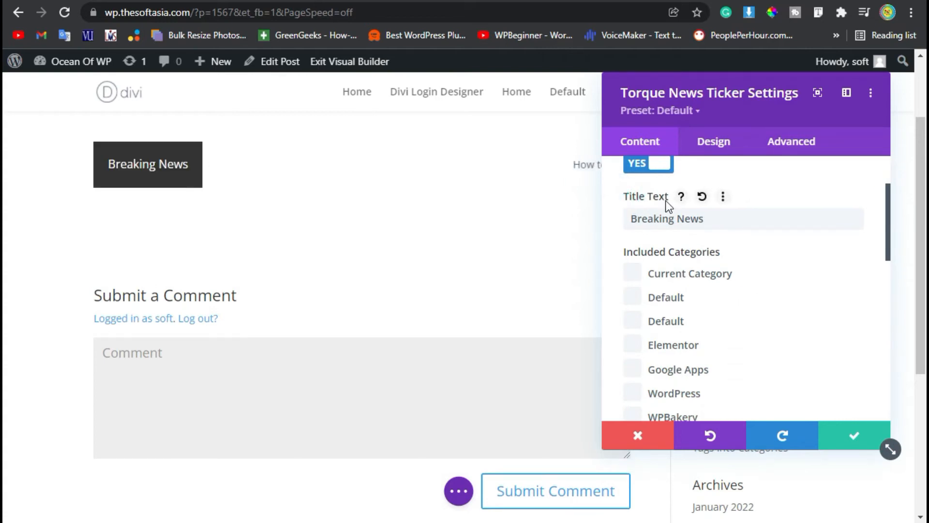
pyautogui.tripleClick(741, 218)
pyautogui.click(738, 216)
pyautogui.click(714, 220)
pyautogui.moveTo(714, 220); pyautogui.dragTo(620, 220)
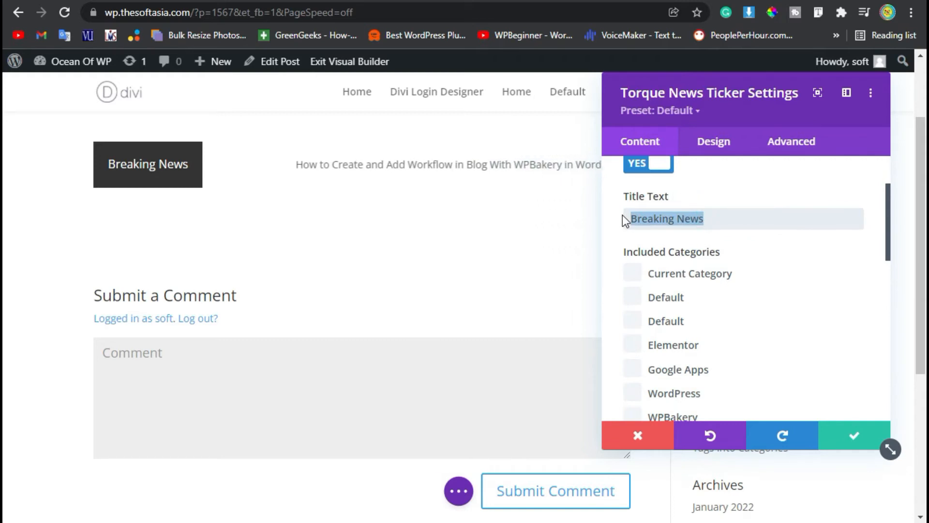
pyautogui.write('Rece')
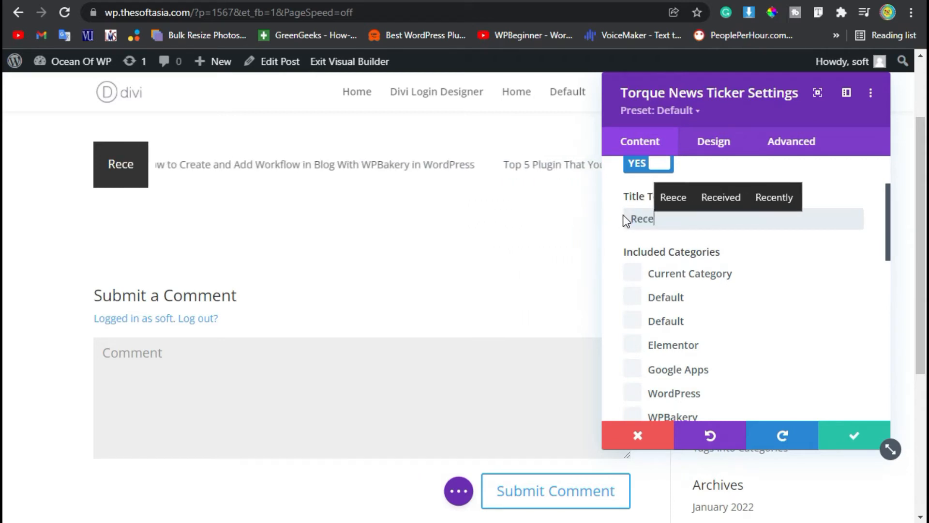
pyautogui.write('nt Posts')
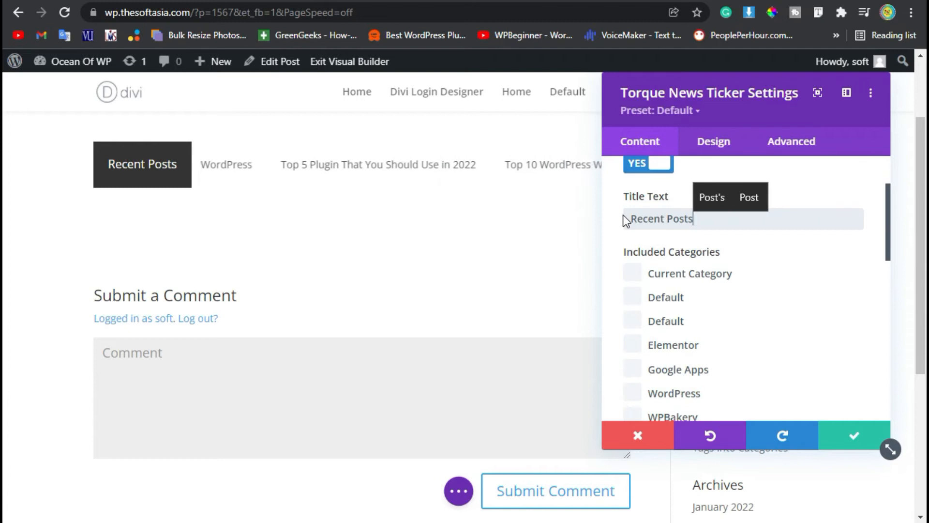
# Include the Elementor, Google Apps, WordPress and WPBakery categories in the news ticker.
pyautogui.scroll(-2, 683, 298)
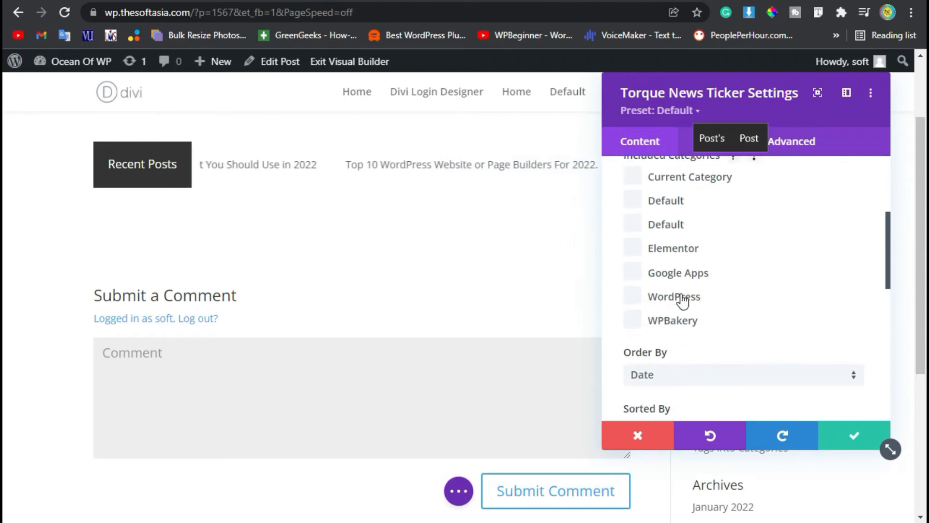
pyautogui.scroll(2, 643, 300)
pyautogui.scroll(-2, 700, 305)
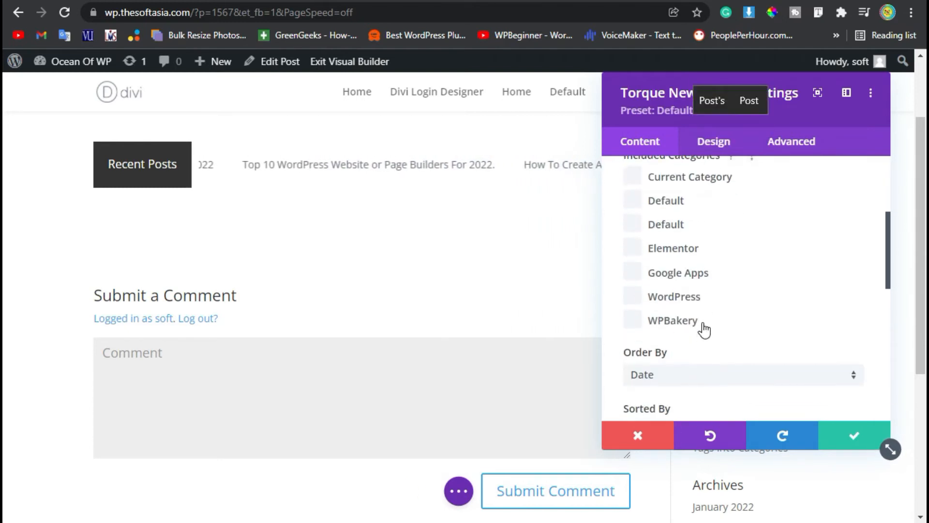
pyautogui.click(647, 318)
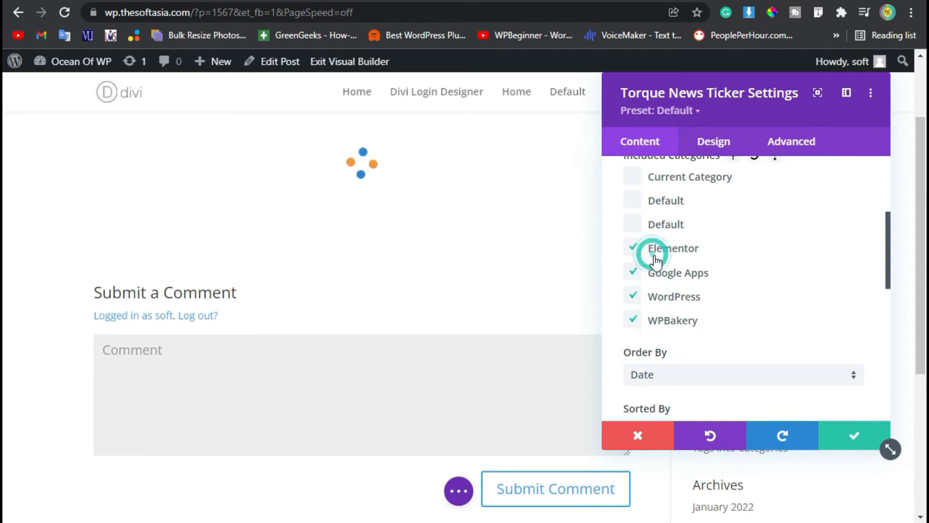
# Order the ticker's news by Title and review the remaining sorting, limit and offset options.
pyautogui.scroll(-2, 702, 377)
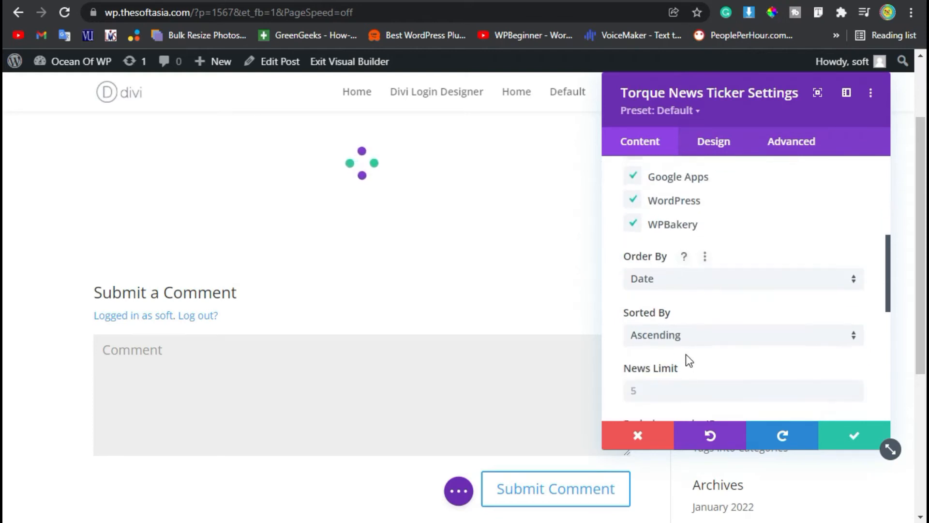
pyautogui.click(682, 276)
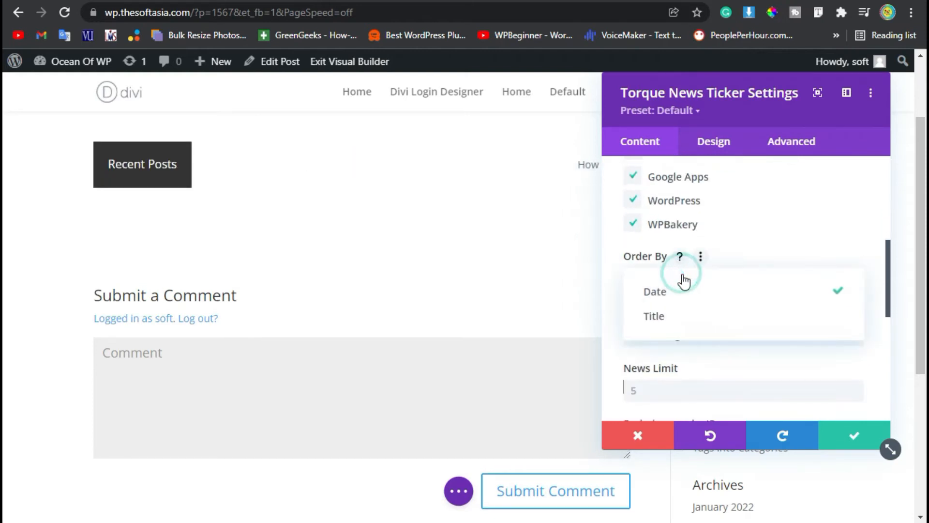
pyautogui.click(682, 321)
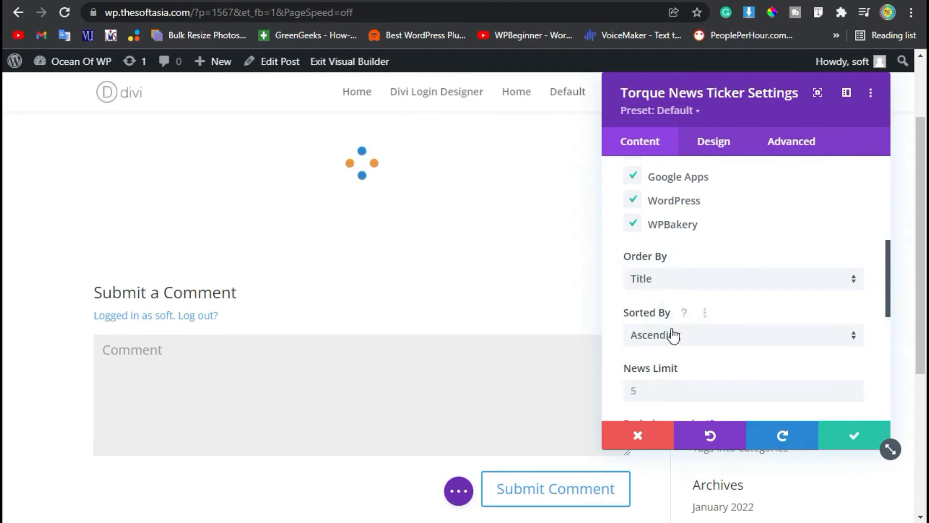
pyautogui.scroll(-2, 675, 335)
pyautogui.click(681, 287)
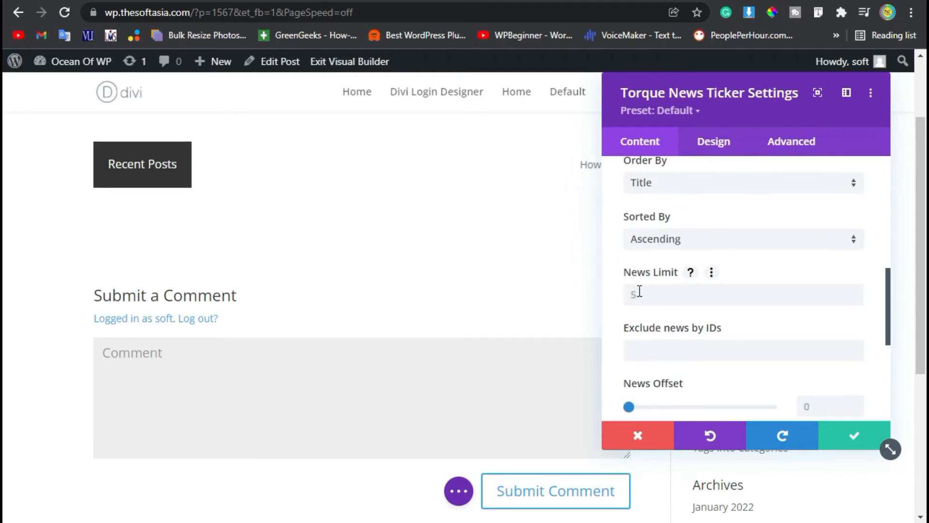
pyautogui.scroll(-2, 666, 339)
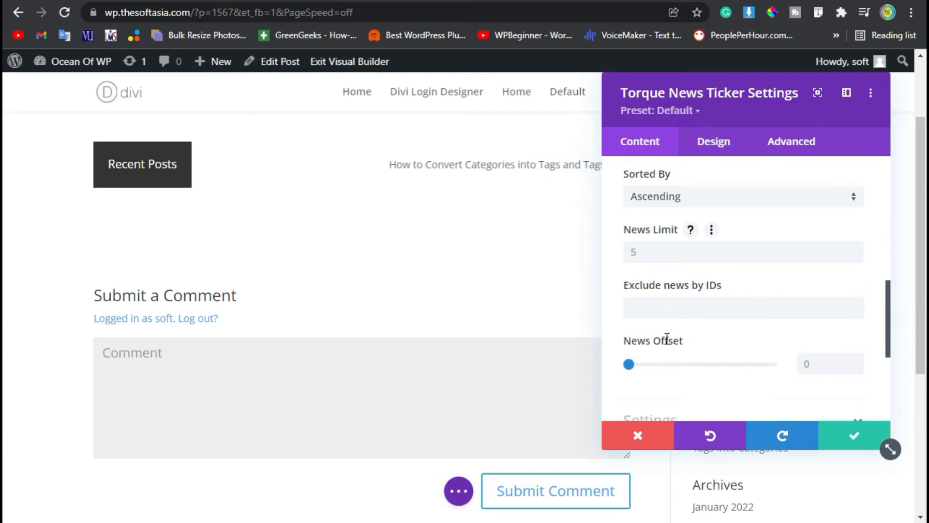
pyautogui.scroll(6, 677, 290)
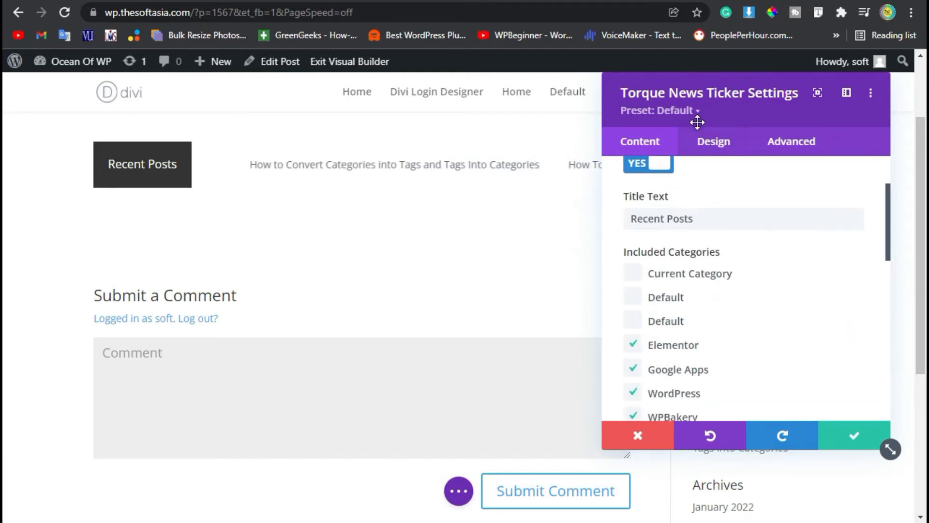
# Try red #e02b20 as the ticker's title background in the title style, and settle on black.
pyautogui.click(711, 141)
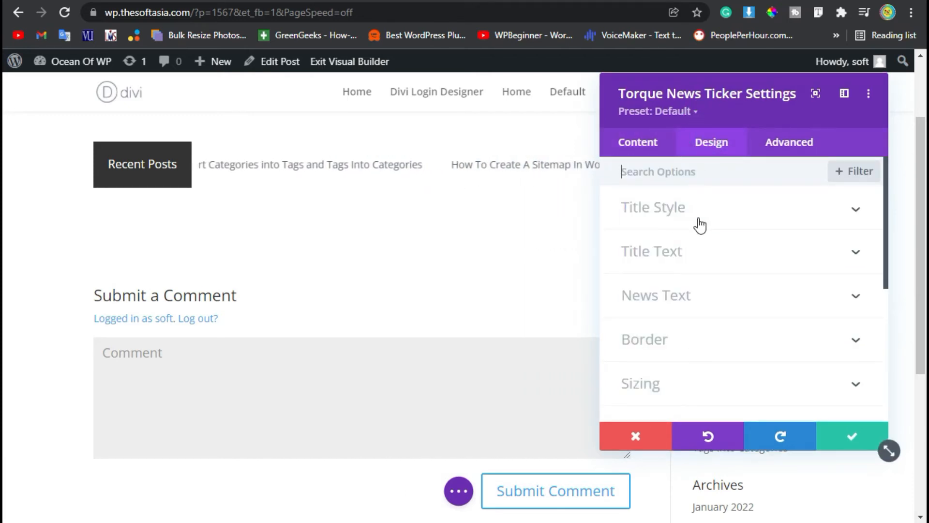
pyautogui.click(675, 219)
pyautogui.scroll(-8, 687, 359)
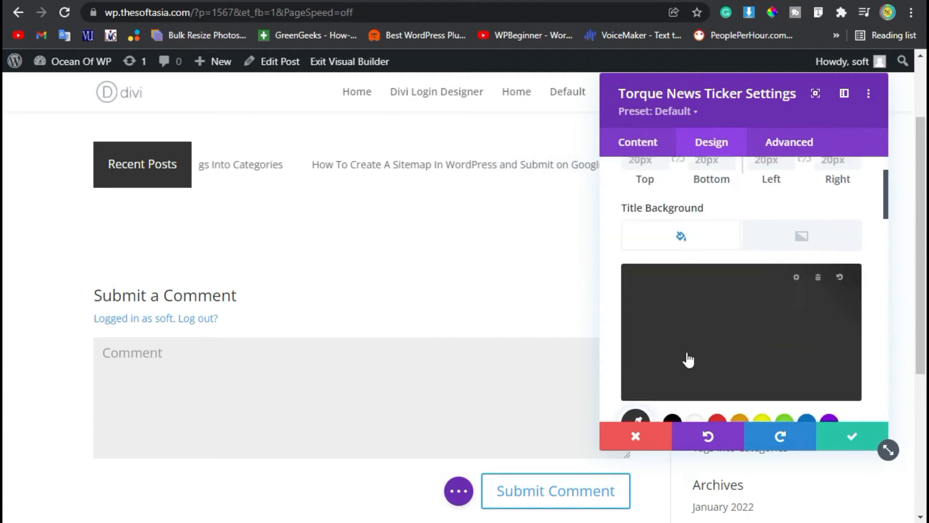
pyautogui.scroll(7, 684, 358)
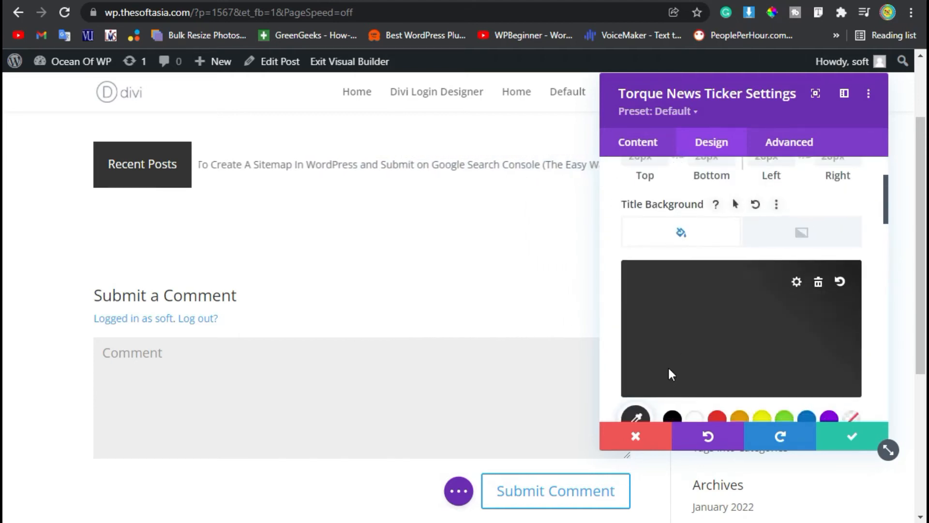
pyautogui.scroll(-4, 668, 374)
pyautogui.click(718, 239)
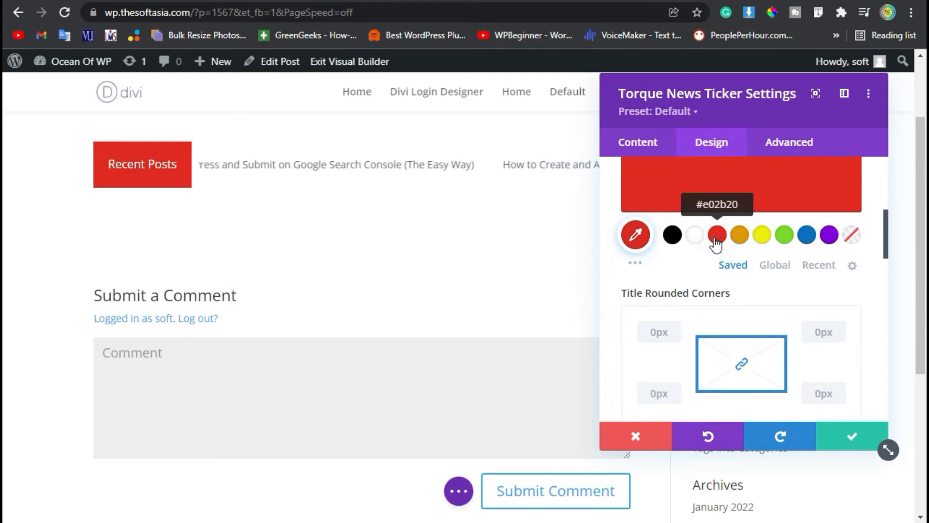
pyautogui.click(672, 235)
pyautogui.scroll(5, 686, 283)
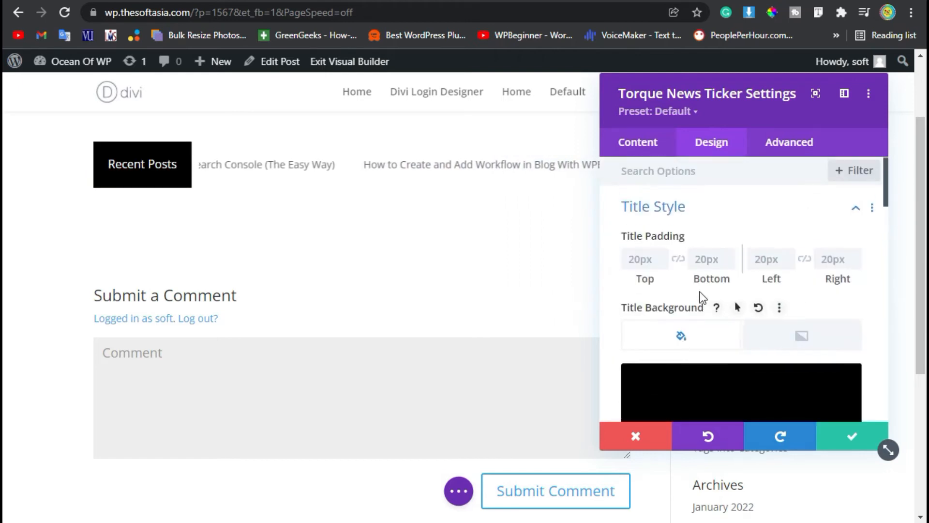
# Set the ticker title's font to Abel and its font weight to Bold in the title text settings.
pyautogui.scroll(-10, 684, 339)
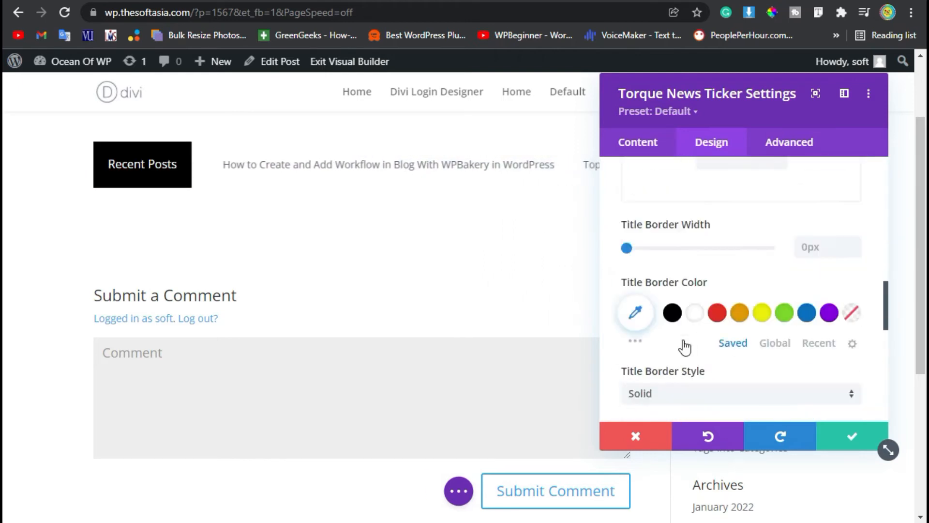
pyautogui.scroll(4, 684, 340)
pyautogui.scroll(10, 681, 323)
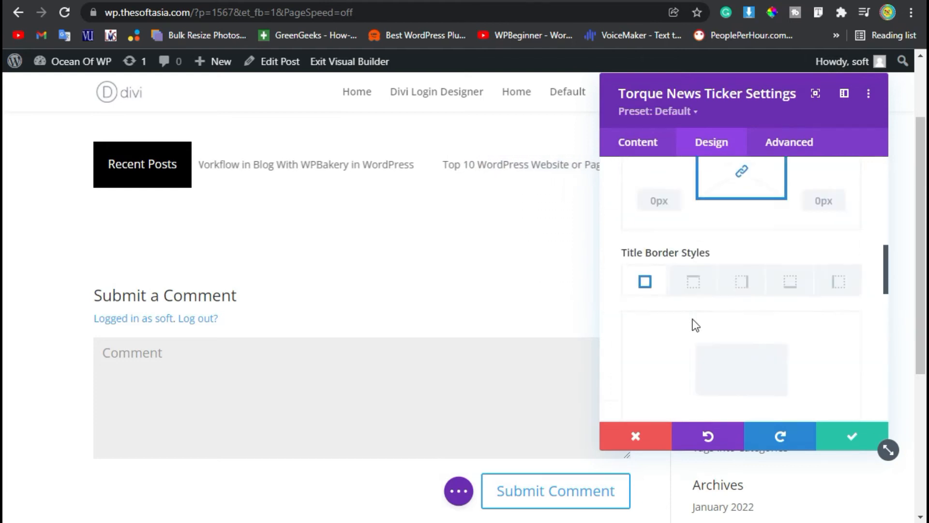
pyautogui.click(686, 213)
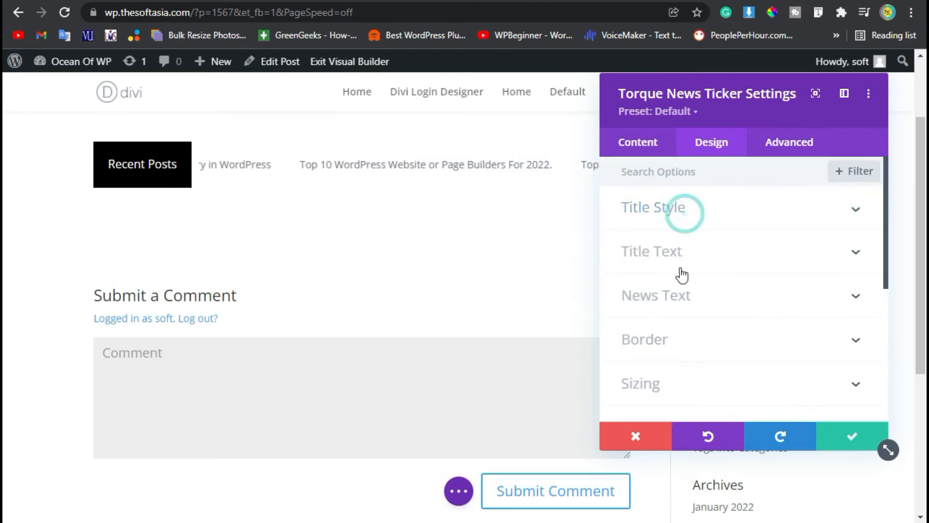
pyautogui.click(701, 258)
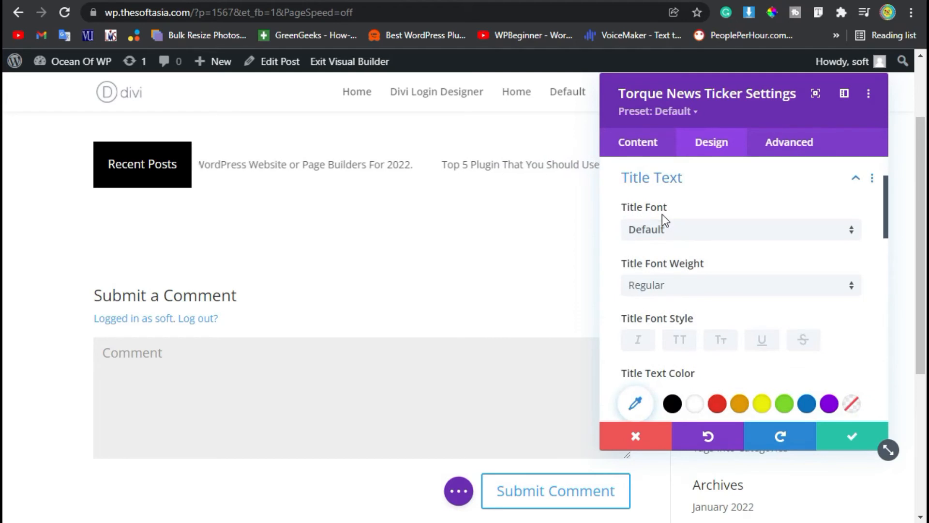
pyautogui.click(680, 234)
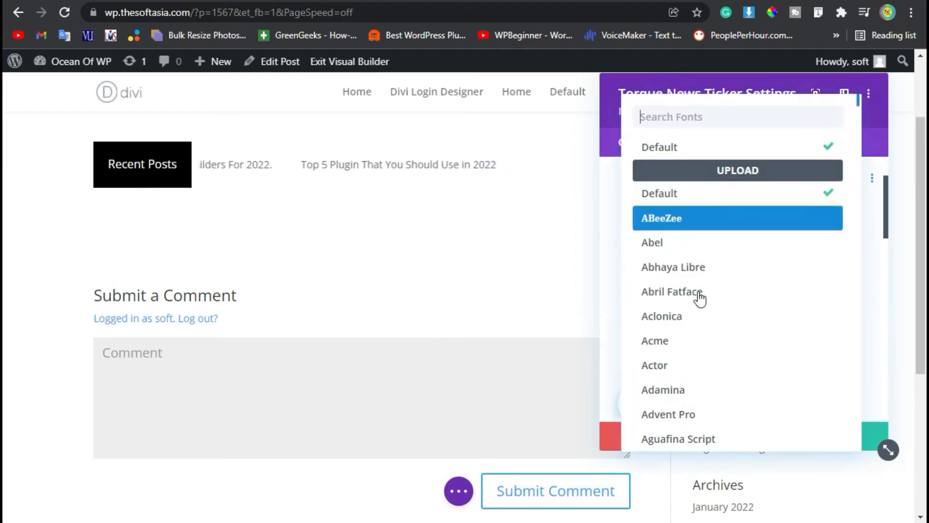
pyautogui.click(691, 247)
pyautogui.click(825, 288)
pyautogui.click(712, 324)
# Increase the ticker title's text size slightly and close the title text settings.
pyautogui.scroll(-4, 777, 300)
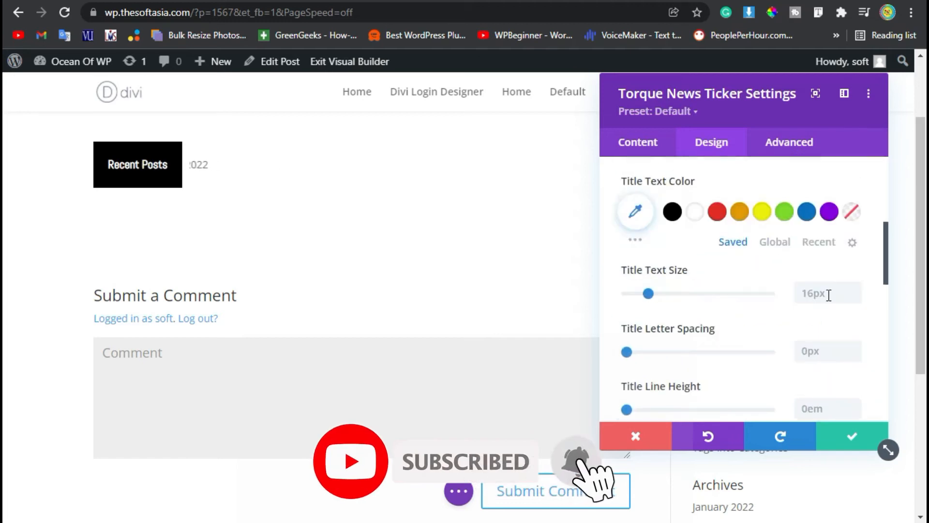
pyautogui.click(852, 289)
pyautogui.click(855, 289)
pyautogui.scroll(6, 722, 312)
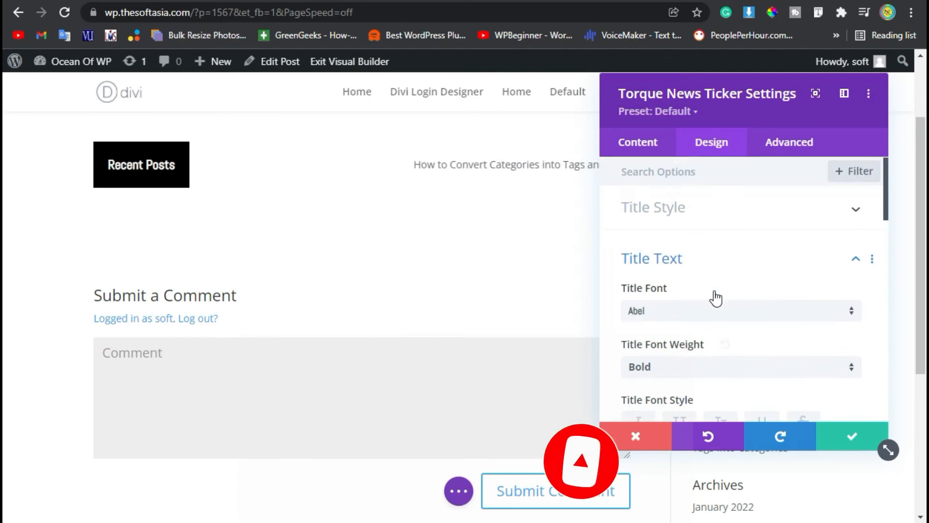
pyautogui.click(706, 254)
# Set the font of the ticker's news text to Alata.
pyautogui.scroll(-2, 698, 274)
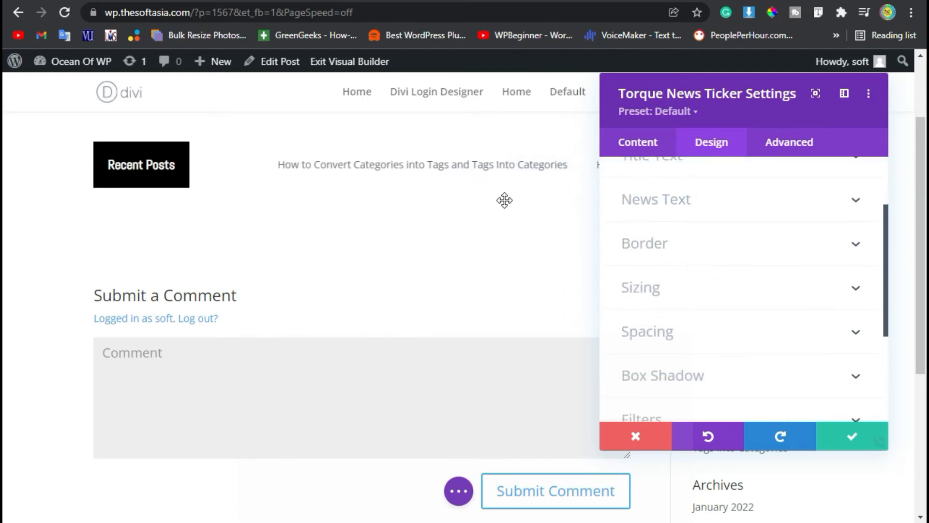
pyautogui.click(736, 207)
pyautogui.click(671, 230)
pyautogui.scroll(-6, 703, 321)
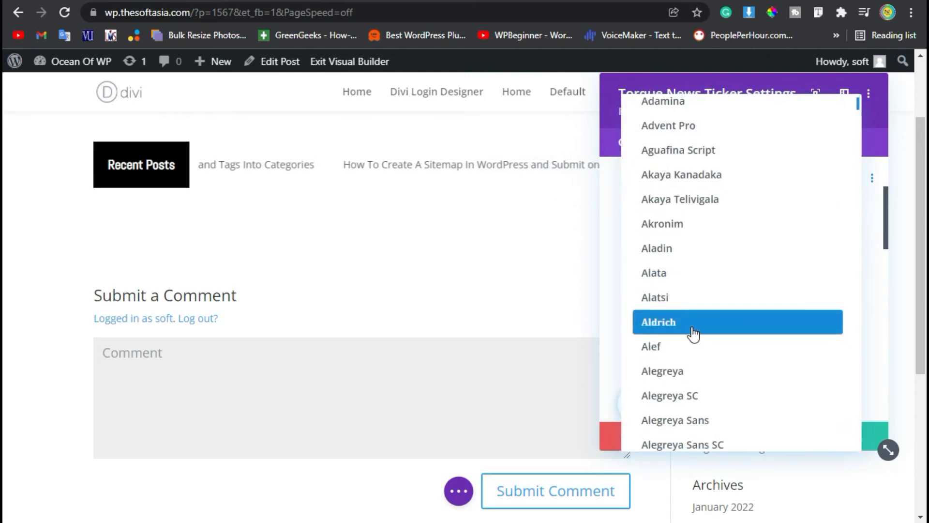
pyautogui.click(679, 272)
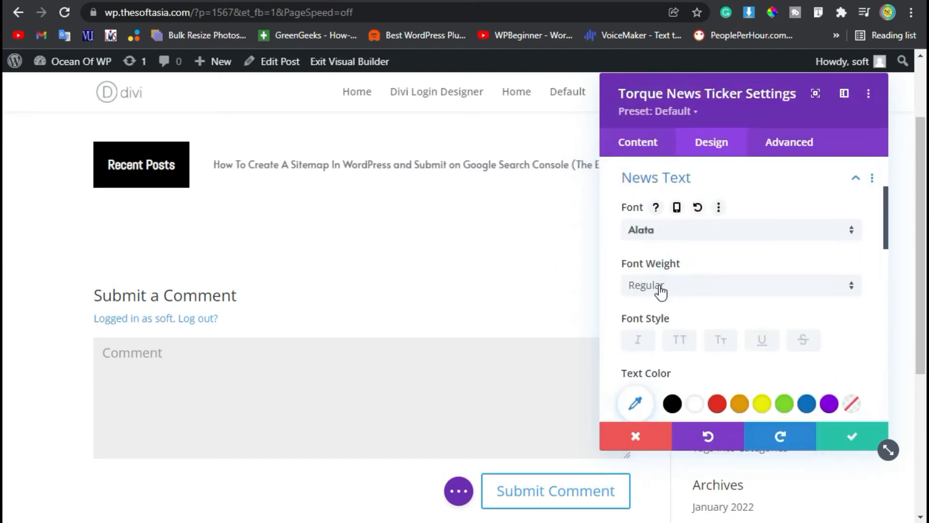
# Set the news text size to 15px, try black as its color, and settle on red #e02b20.
pyautogui.scroll(-2, 698, 214)
pyautogui.scroll(-2, 767, 288)
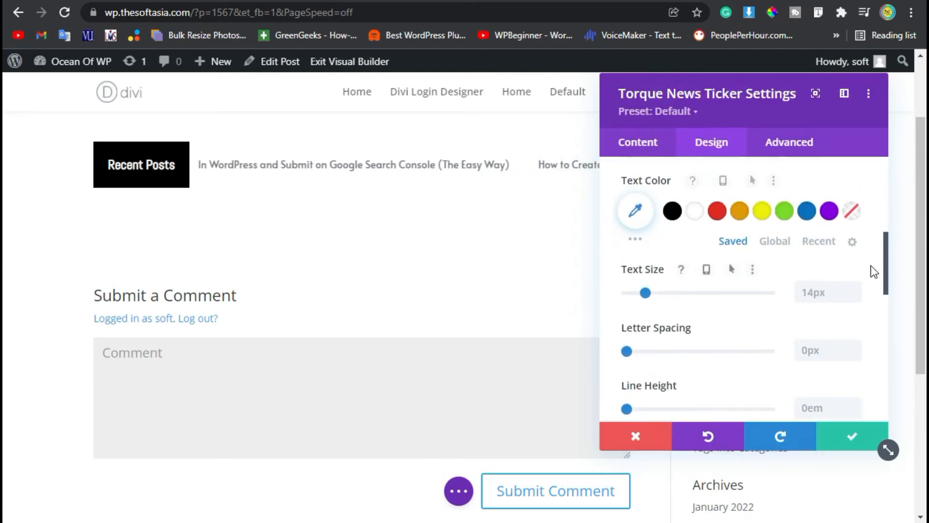
pyautogui.click(853, 286)
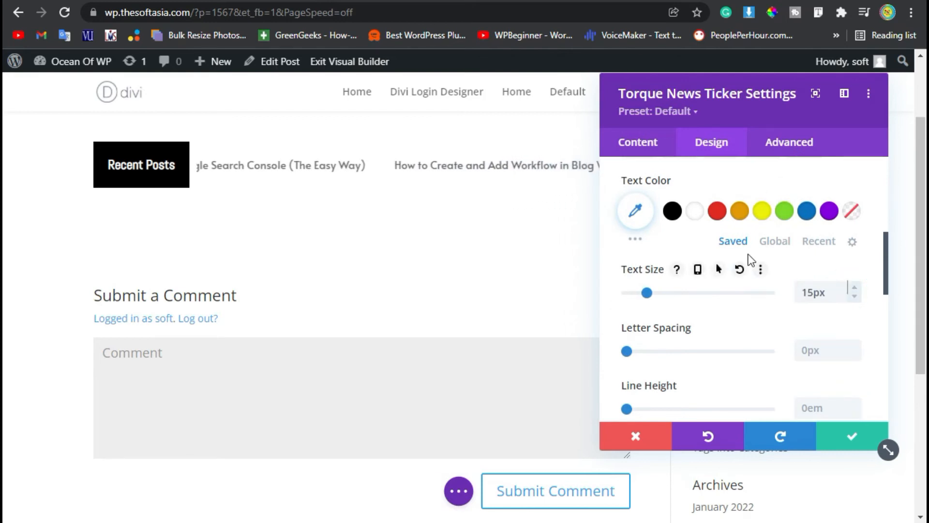
pyautogui.click(673, 211)
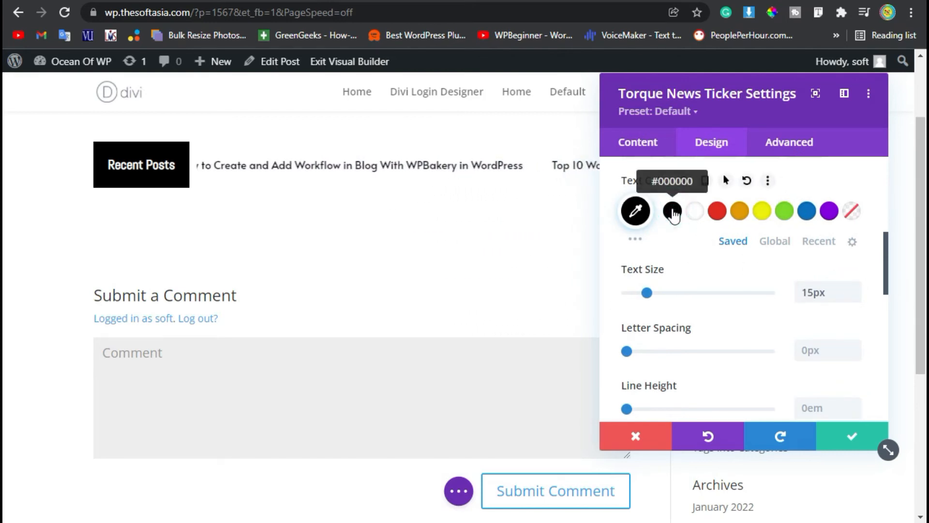
pyautogui.click(717, 212)
# Apply the first text shadow style to the news text and close the news text settings.
pyautogui.scroll(-8, 784, 298)
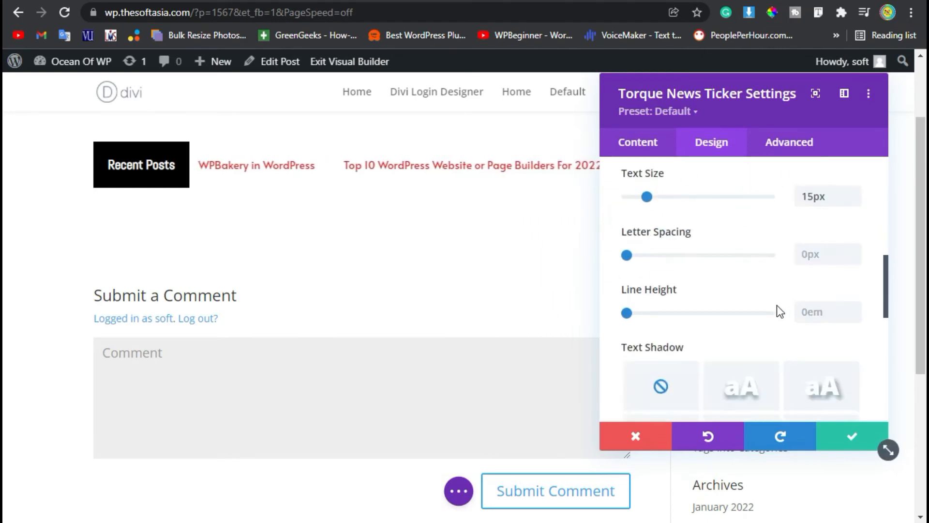
pyautogui.scroll(4, 755, 319)
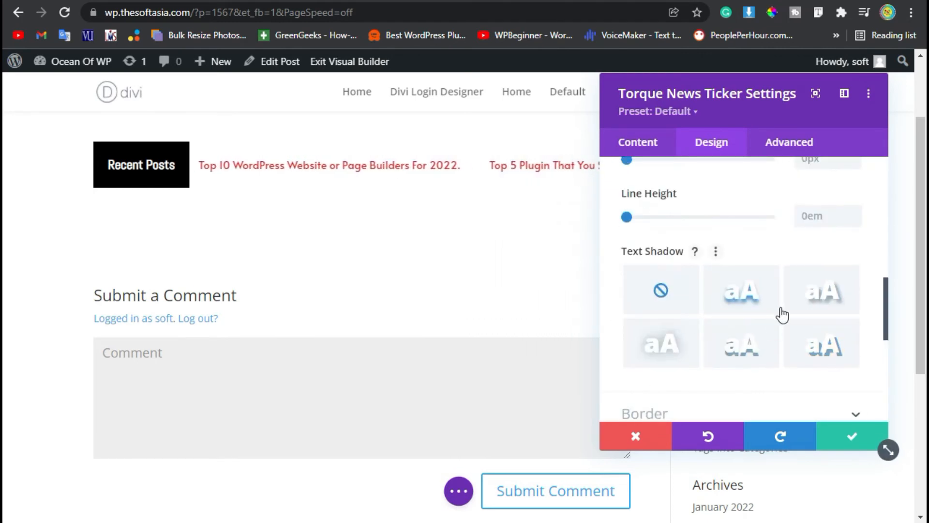
pyautogui.click(746, 306)
pyautogui.scroll(6, 743, 374)
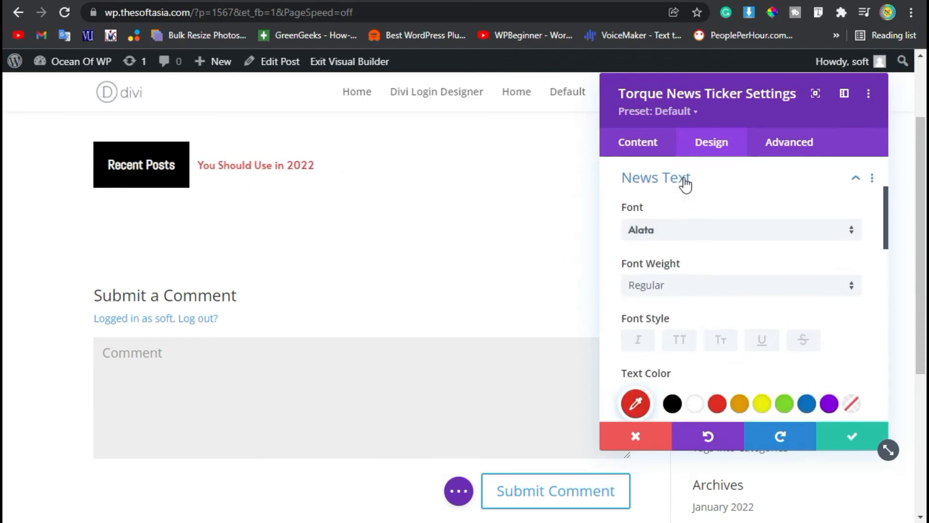
pyautogui.click(686, 183)
# Apply the first box shadow style around the news ticker and save the module settings.
pyautogui.scroll(-2, 688, 291)
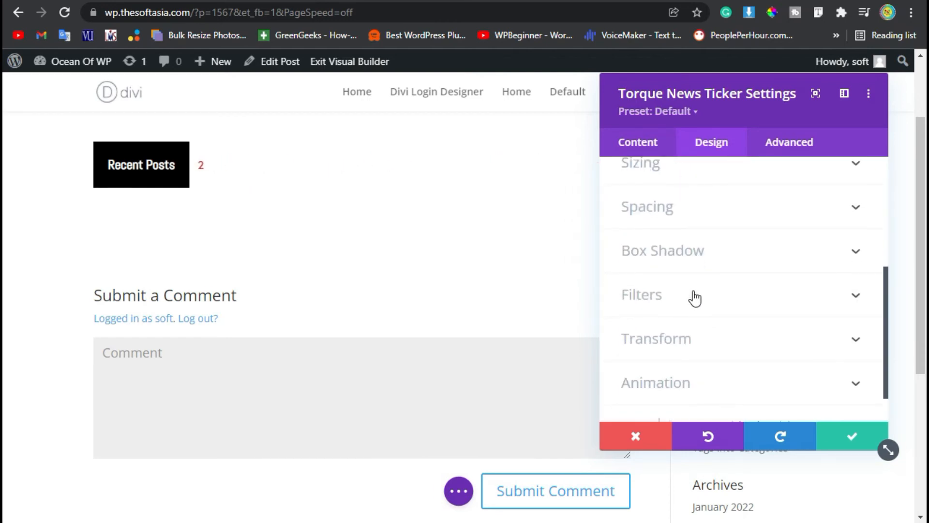
pyautogui.click(725, 257)
pyautogui.click(702, 245)
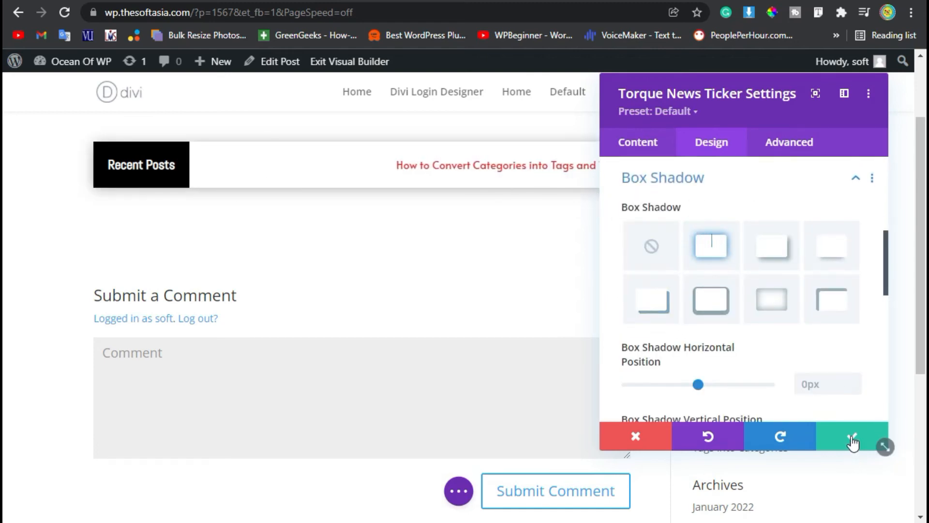
pyautogui.click(853, 442)
# Publish the post, exit the Visual Builder and check the news ticker's title and scrolling posts on the live page.
pyautogui.click(459, 490)
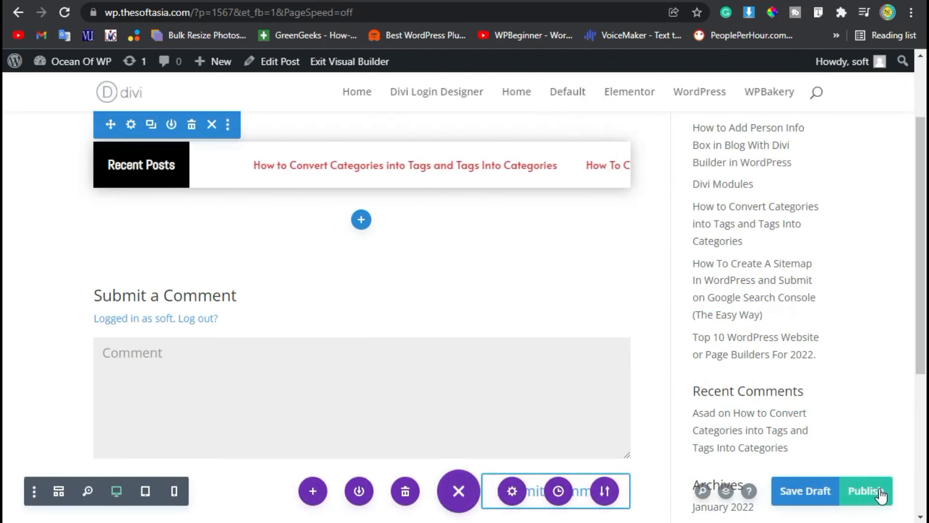
pyautogui.click(866, 491)
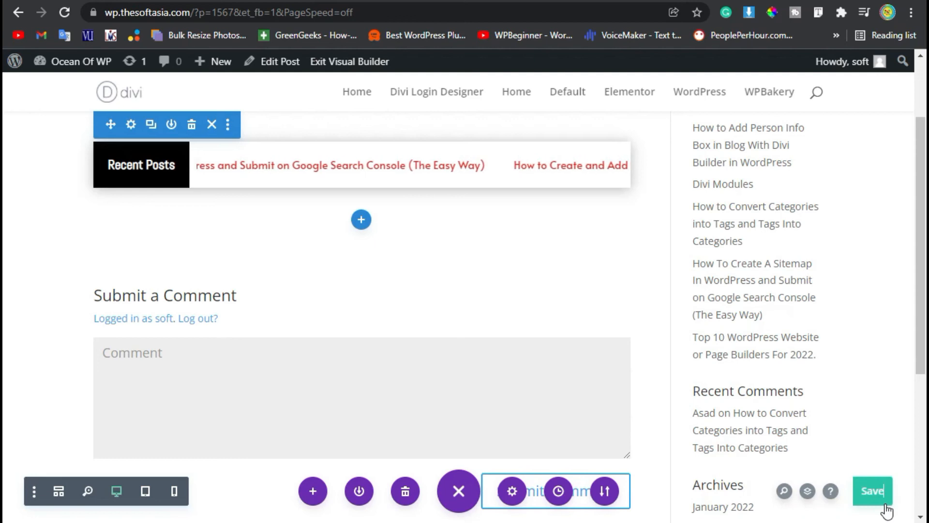
pyautogui.click(363, 59)
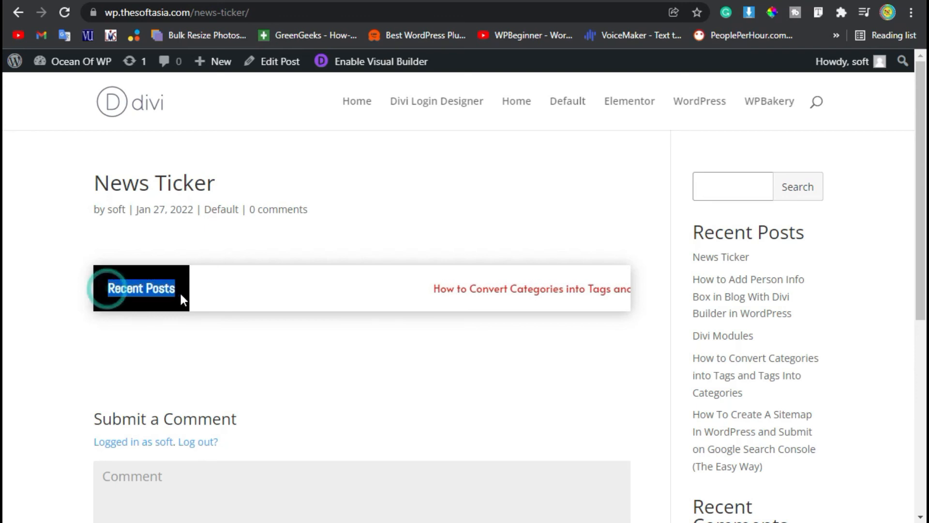
pyautogui.moveTo(384, 285); pyautogui.dragTo(606, 307)
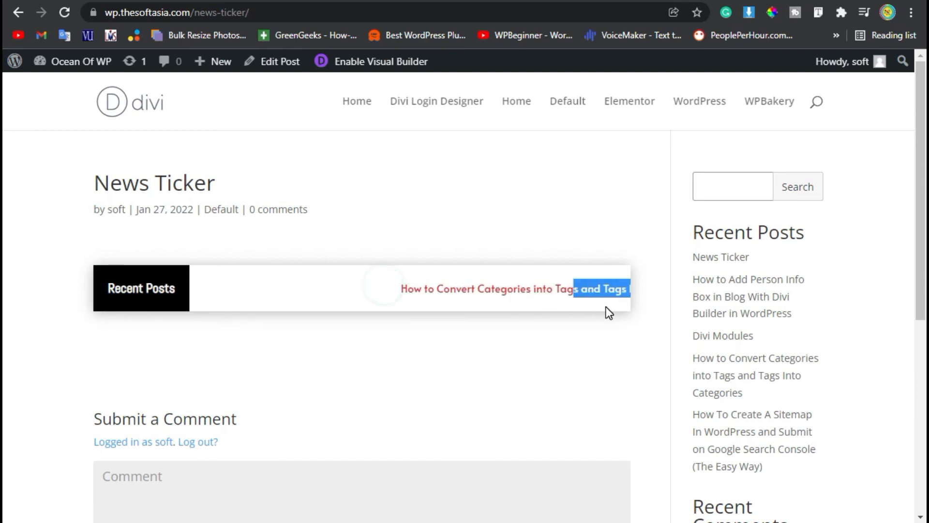
pyautogui.click(431, 309)
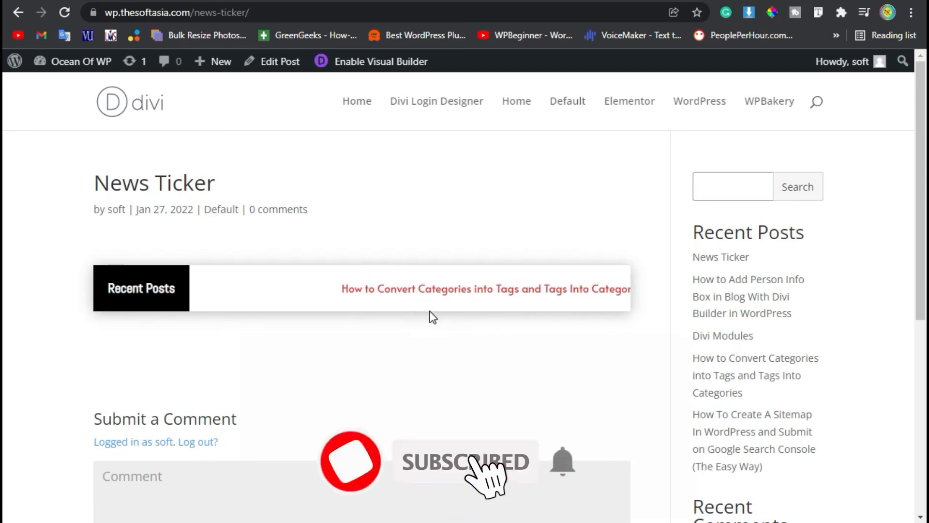